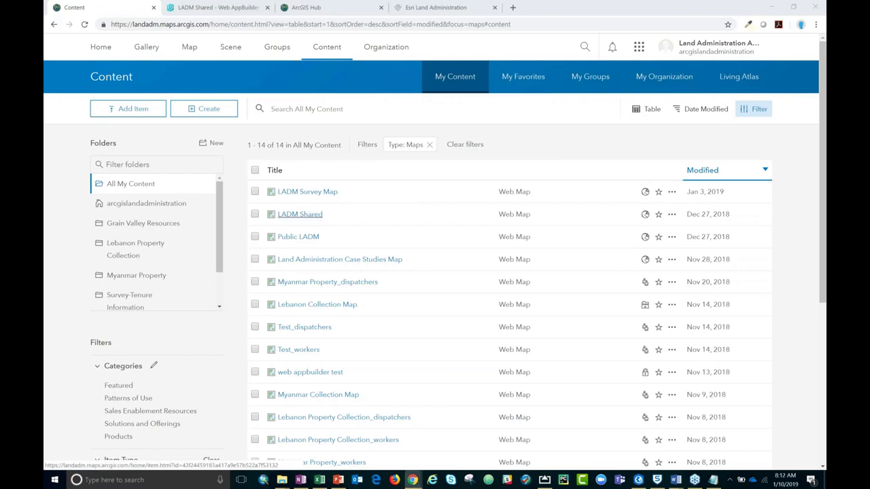
- Open the LADM Shared web map's item page from the filtered My Content list
click(300, 214)
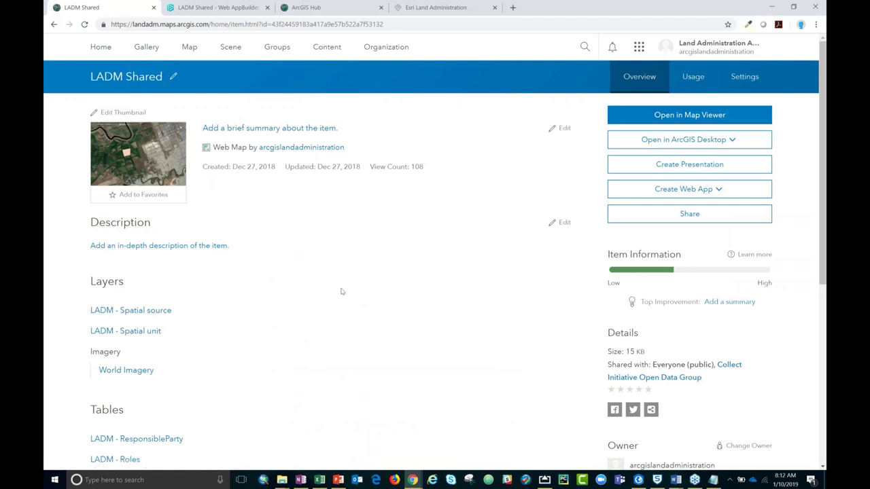
scroll(341, 292, down, 5)
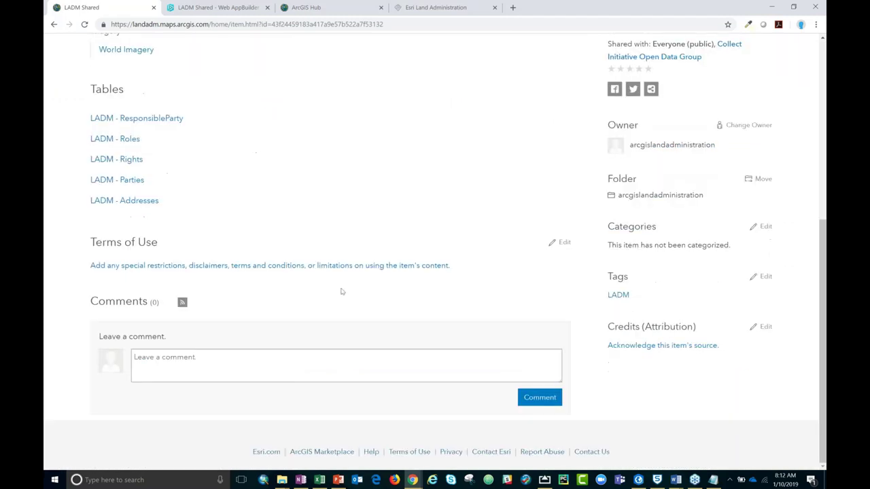
scroll(342, 291, up, 5)
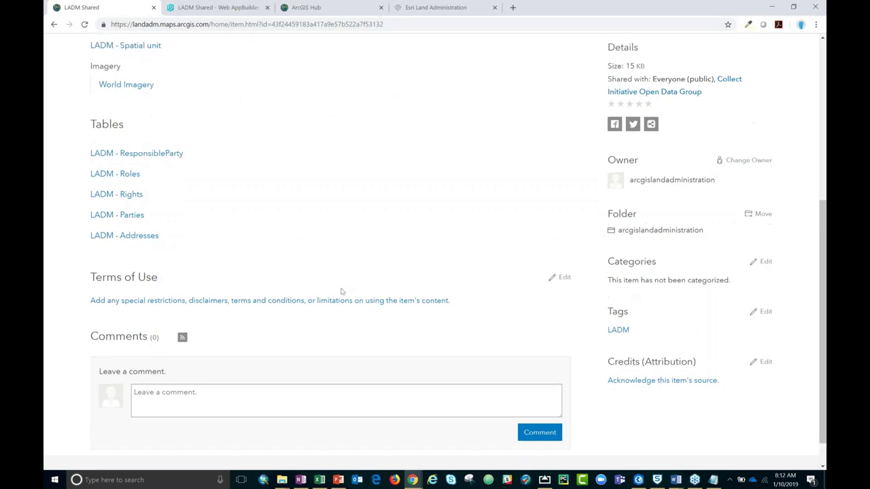
- View the New Property parcel's popup and its LADM - Spatial source related records, which return none
click(709, 119)
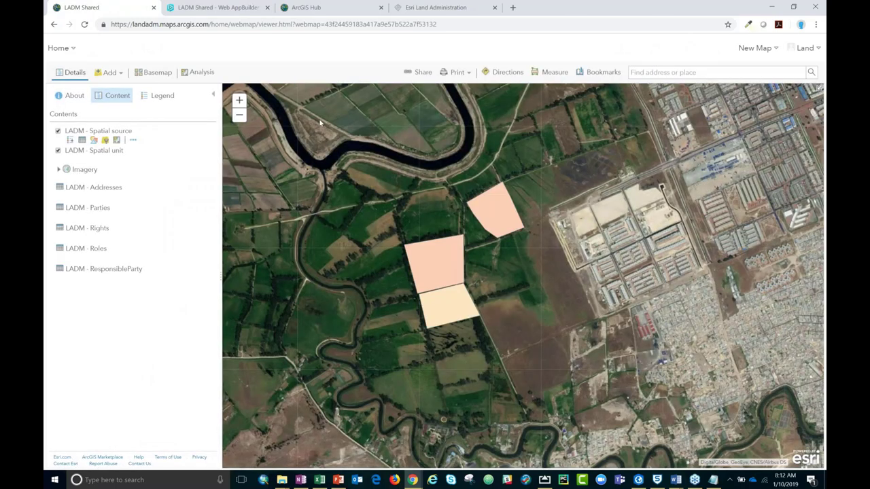
click(490, 208)
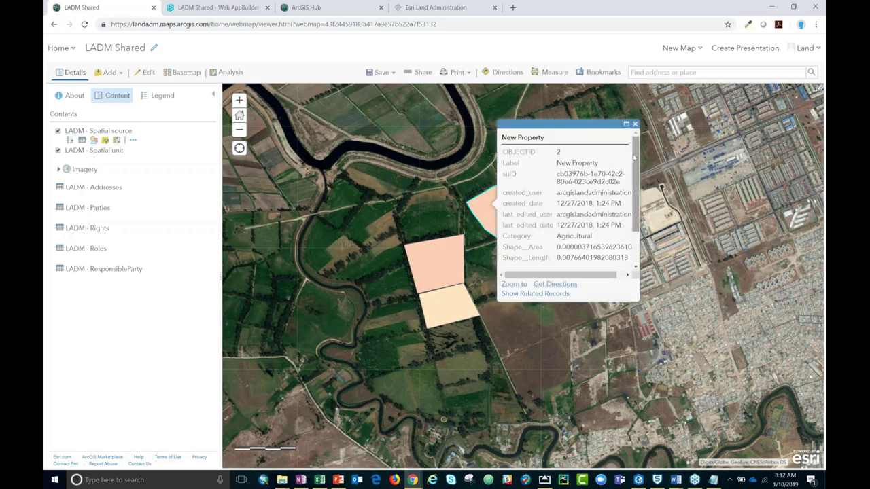
drag(633, 157, 633, 212)
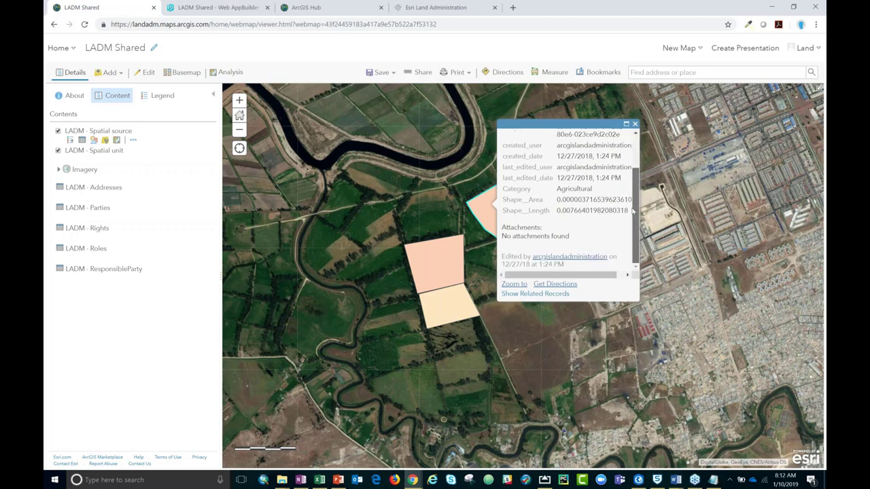
click(562, 294)
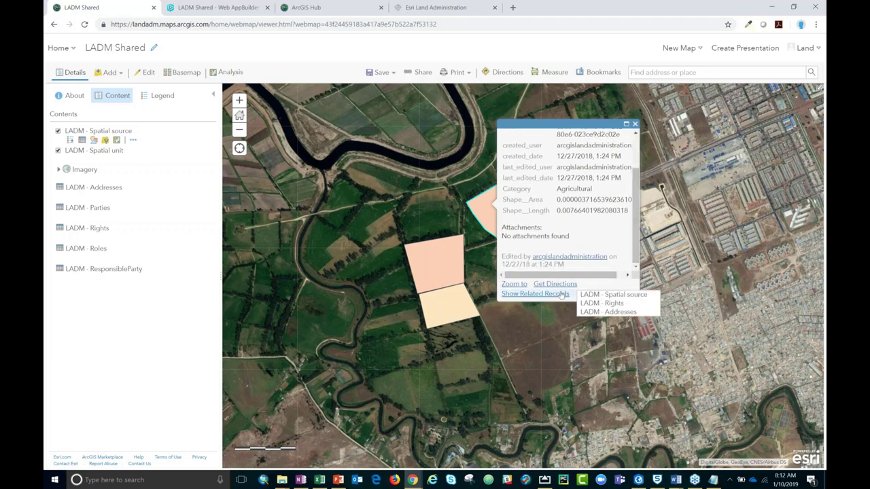
click(601, 294)
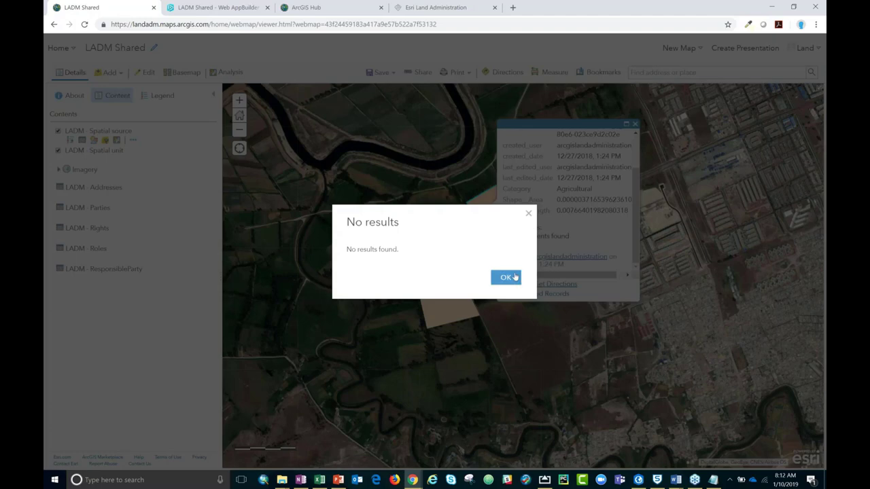
click(505, 276)
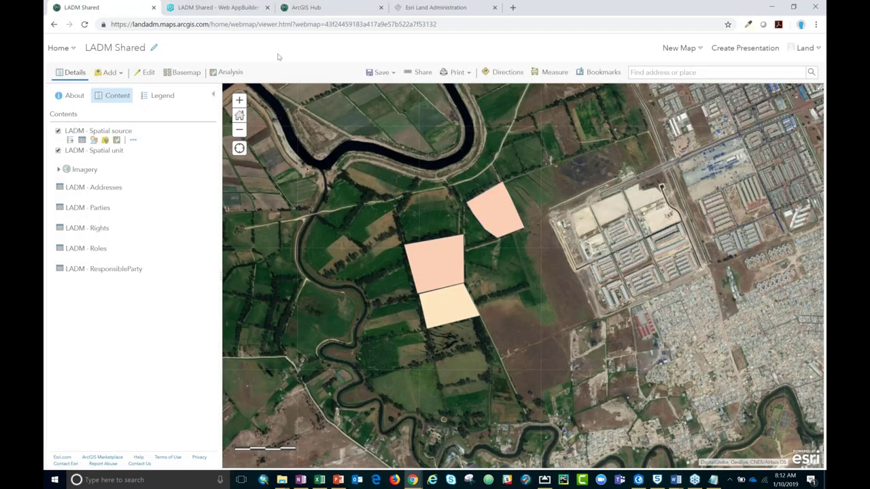
click(412, 75)
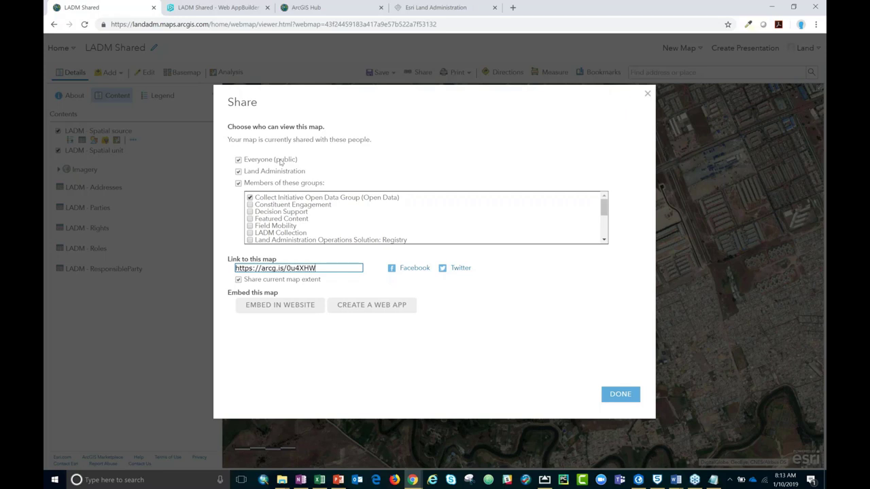
- Choose Create a Web App from the LADM Shared map's Share dialog
click(367, 306)
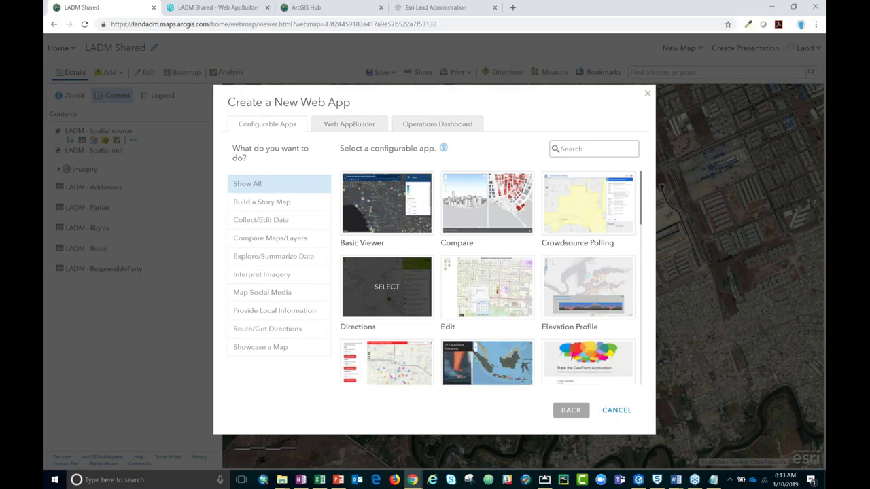
- Create a Web AppBuilder app titled LADM Shared with the default tags, then return to the Survey initiative
click(330, 127)
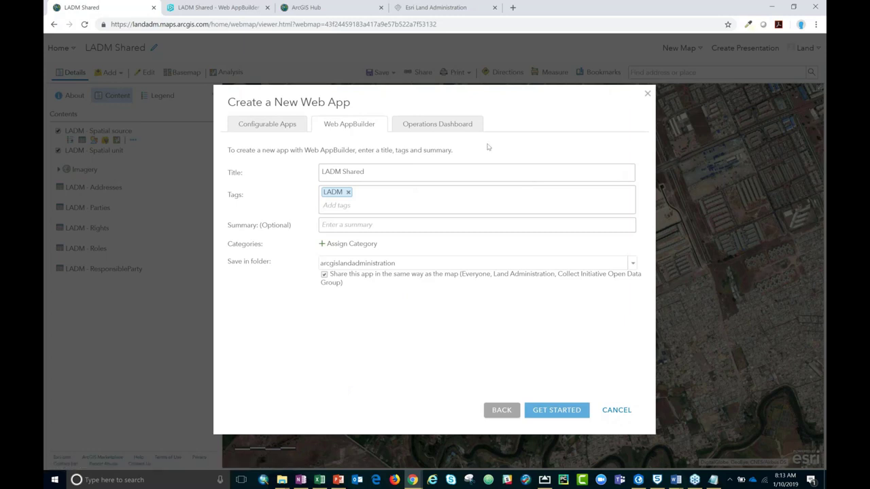
click(647, 95)
click(235, 5)
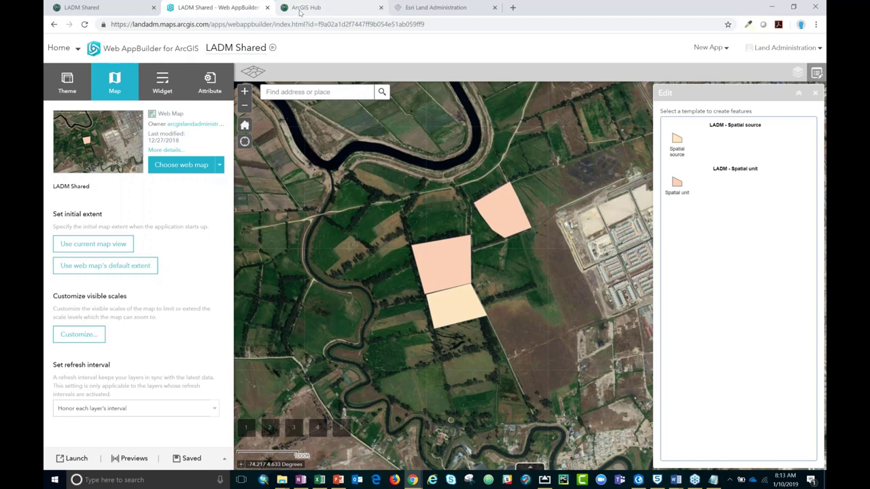
click(300, 8)
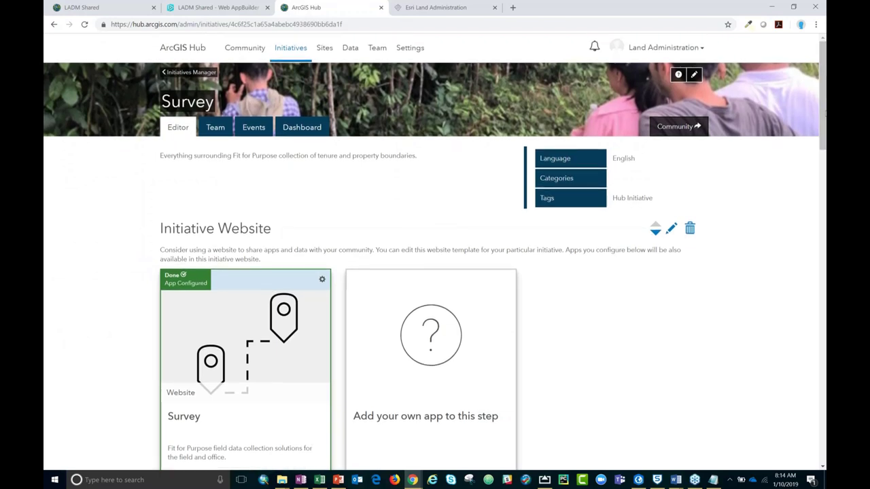
- Confirm the LADM Shared card under Interactive Applications, then switch to the Esri Land Administration site
drag(823, 98, 823, 211)
scroll(230, 193, down, 1)
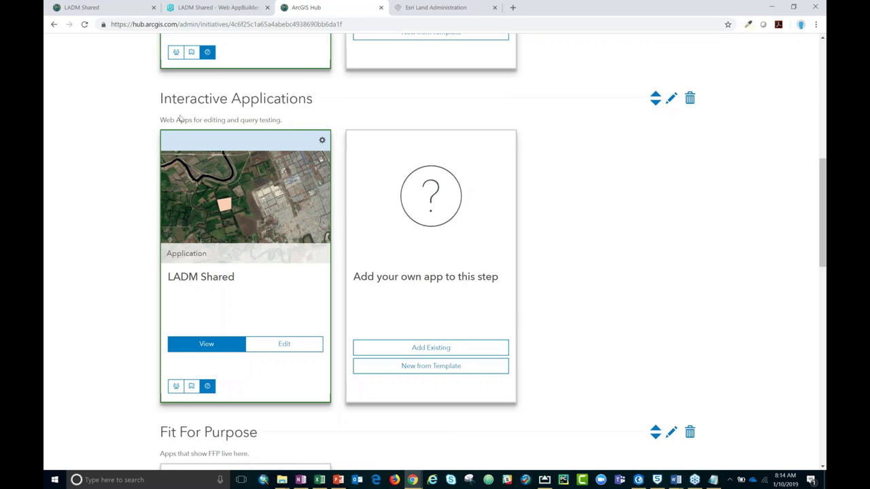
click(422, 7)
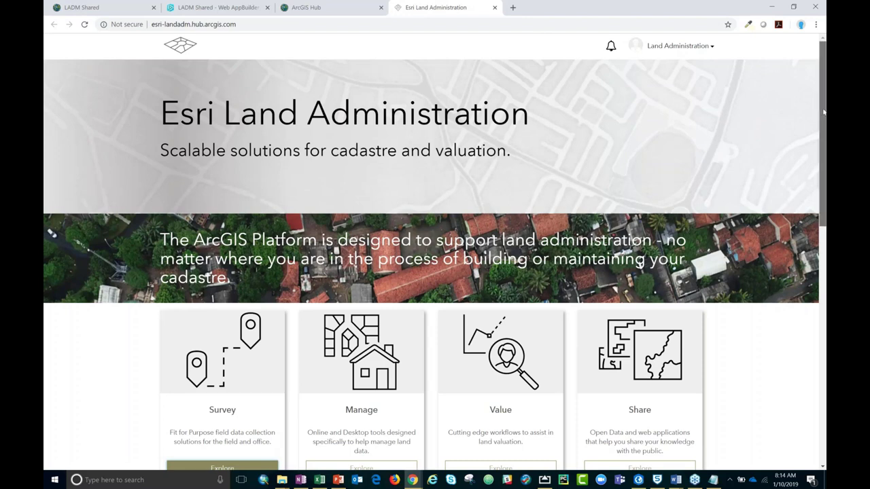
- Explore the Survey site down to its Collect Data from the Field or Office embedded map
drag(823, 111, 824, 193)
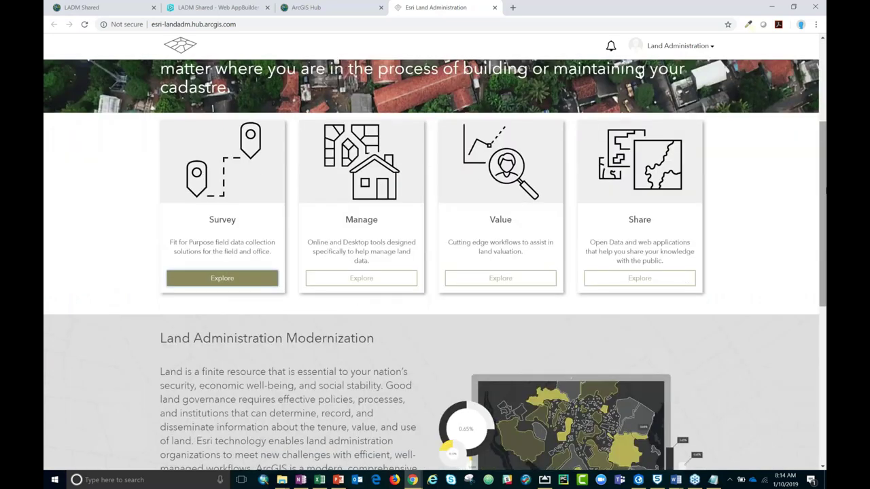
click(235, 278)
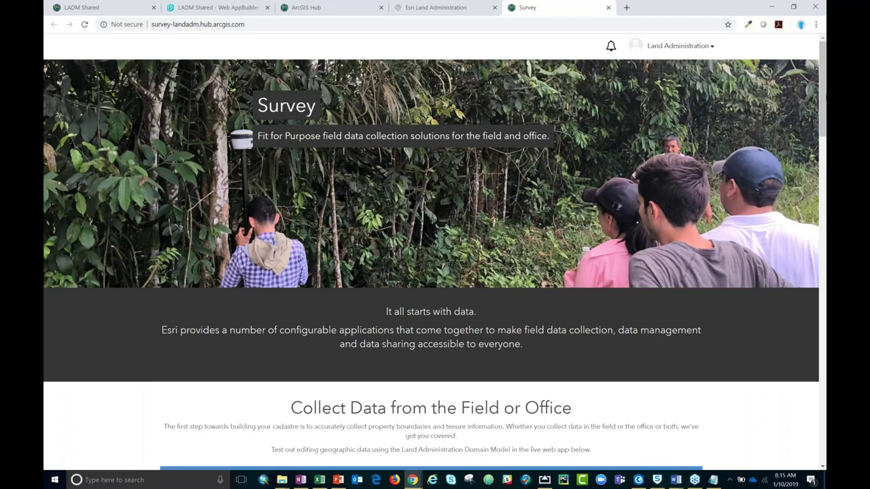
drag(824, 99, 824, 181)
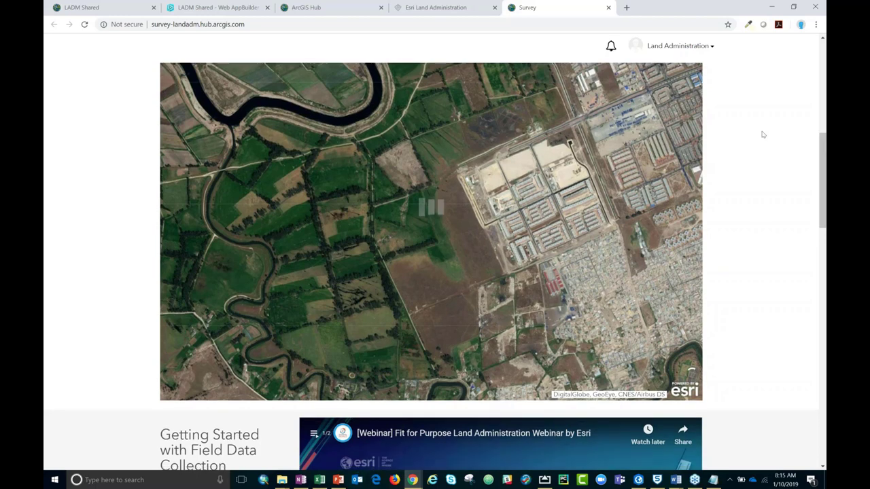
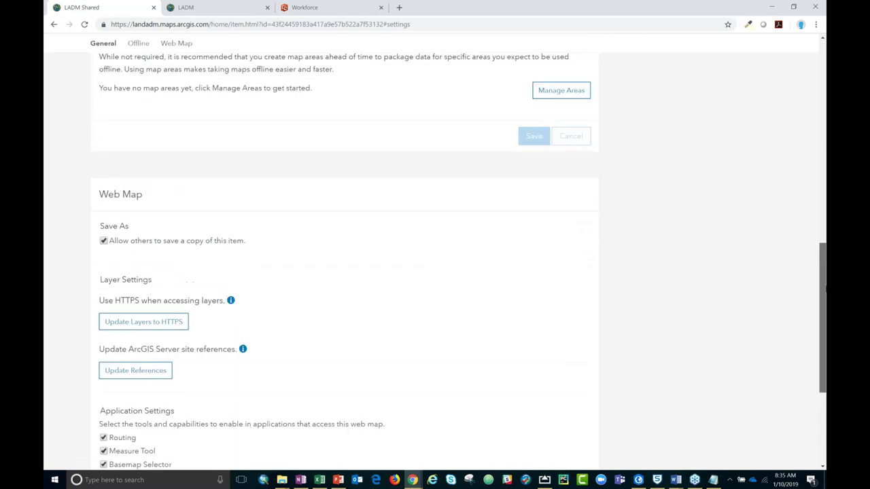
- Scroll through the LADM Shared web map options, then return to the Type: Maps content list
scroll(255, 286, down, 3)
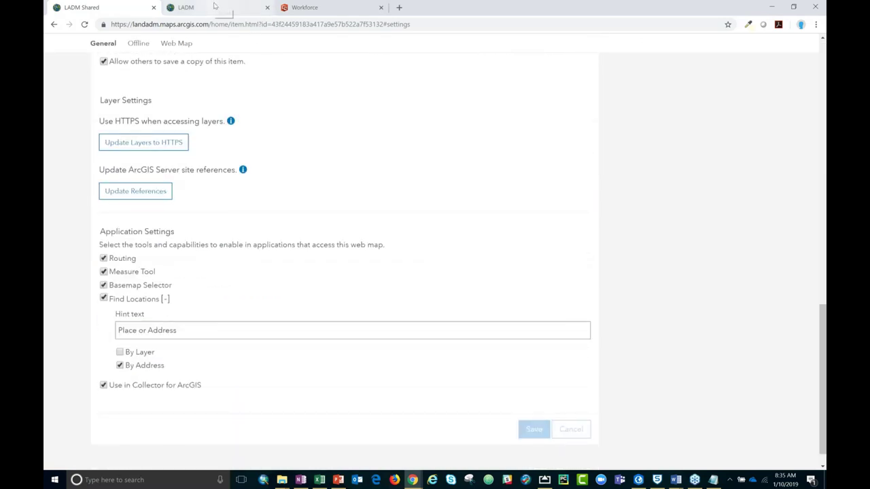
key(alt+Left)
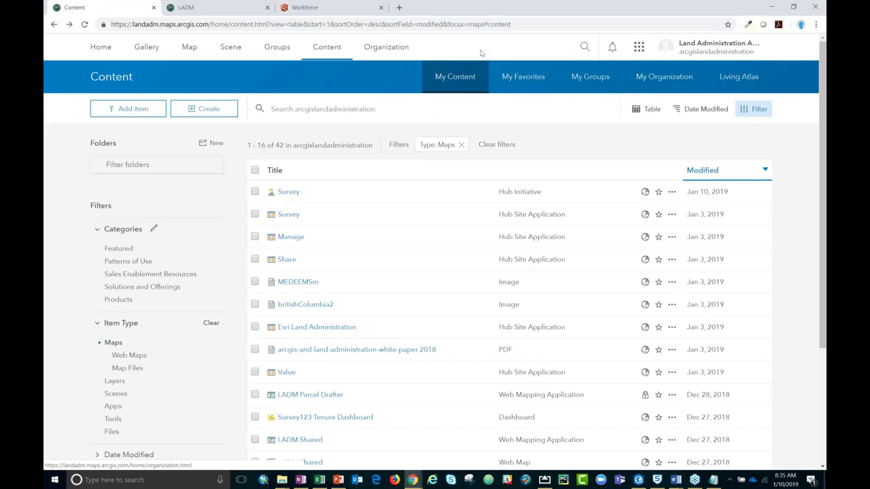
- Return to the LADM Collection Workforce project's assignments and open a blank Create Assignments form
click(350, 6)
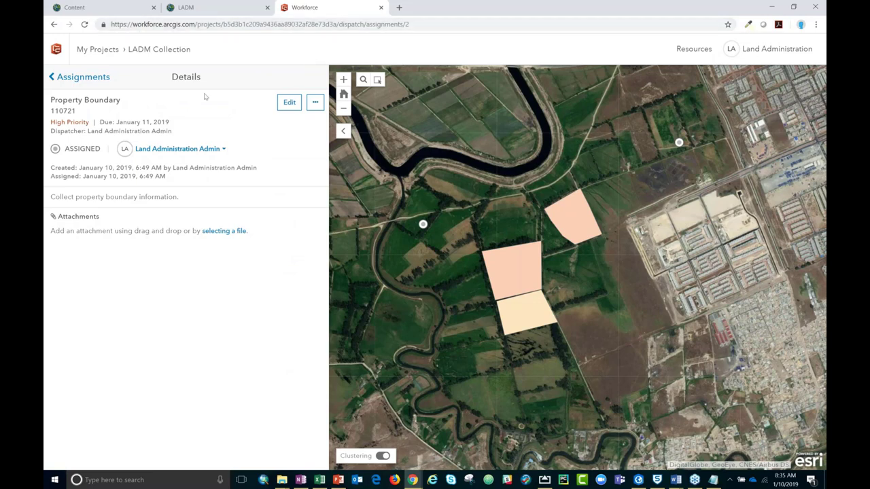
click(79, 78)
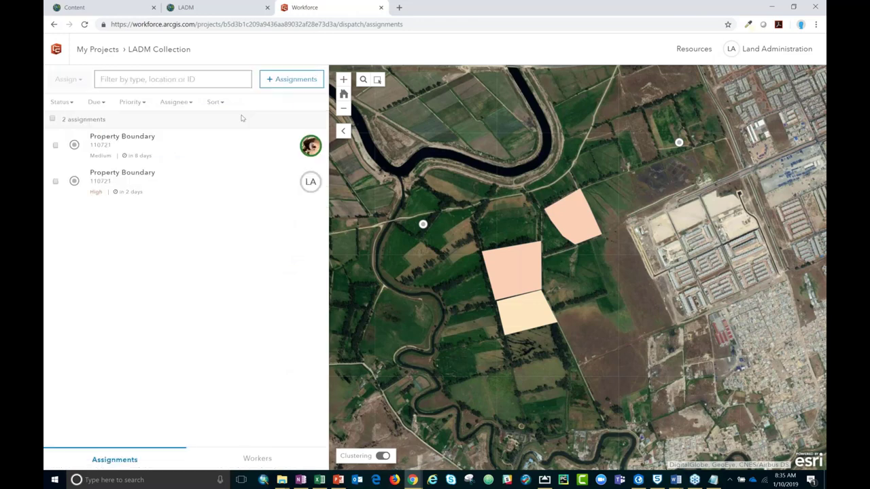
click(280, 82)
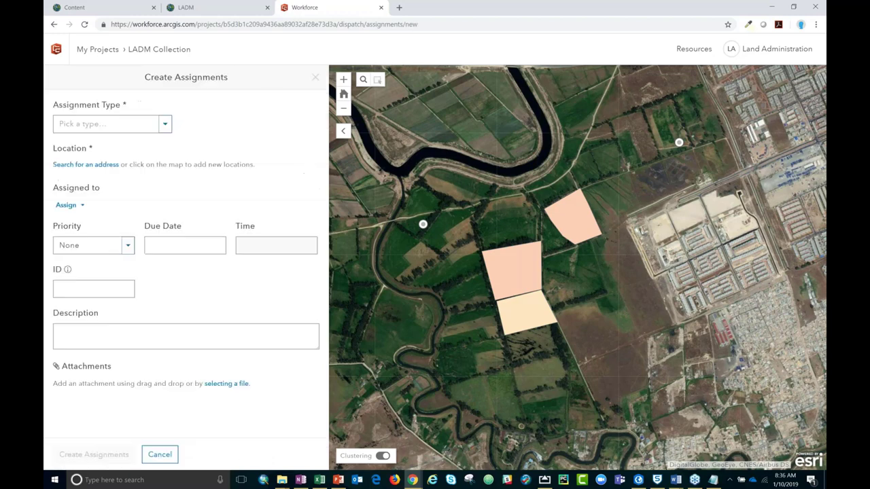
- Make it a Property Boundary assignment at location 250047, assigned to the field worker
click(165, 124)
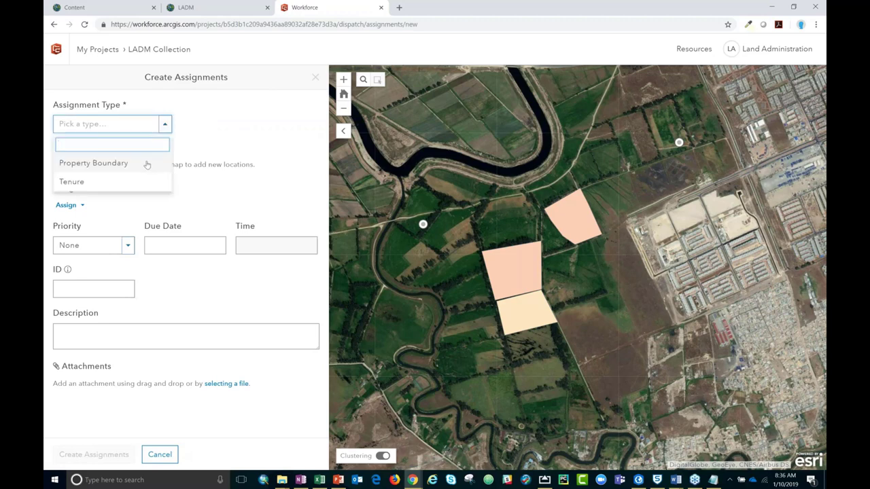
click(97, 165)
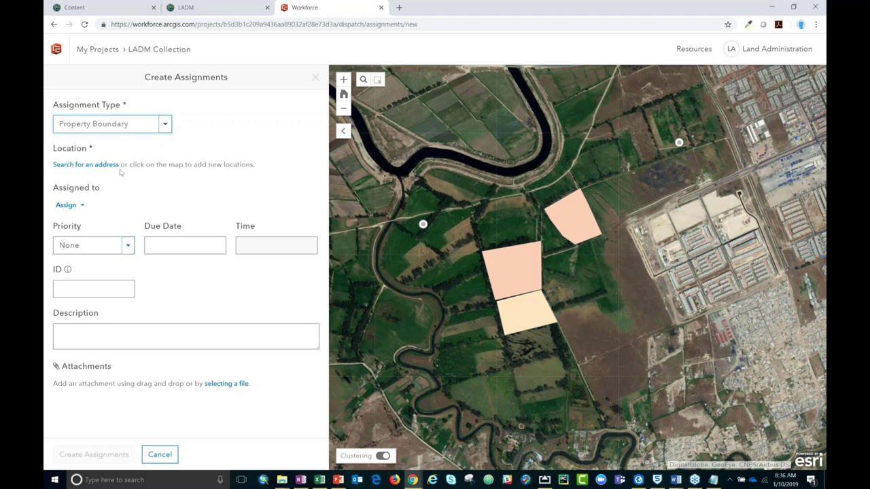
click(469, 134)
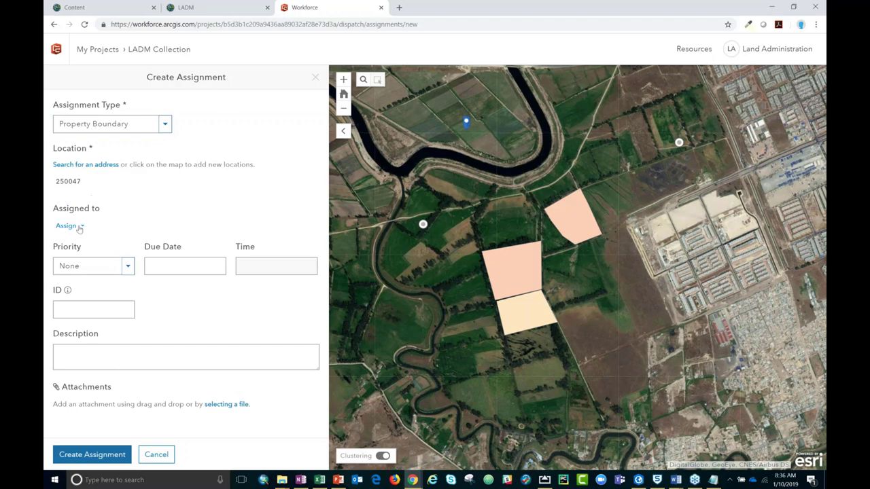
click(80, 226)
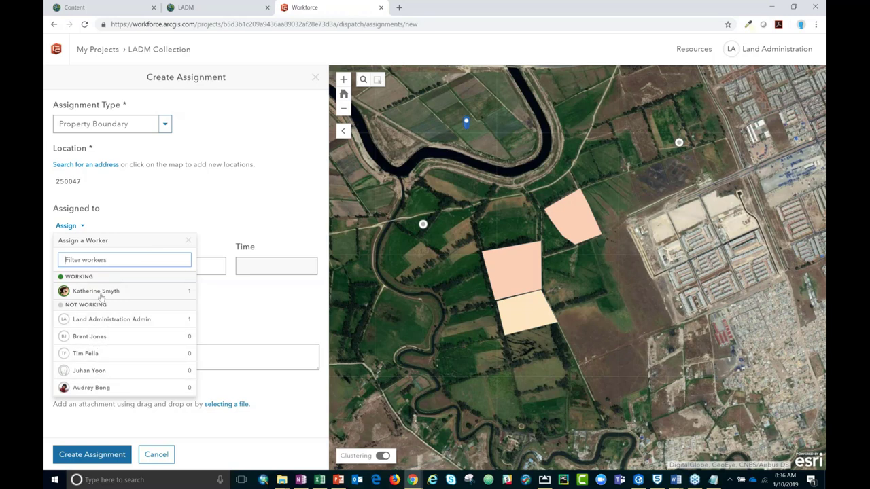
click(101, 294)
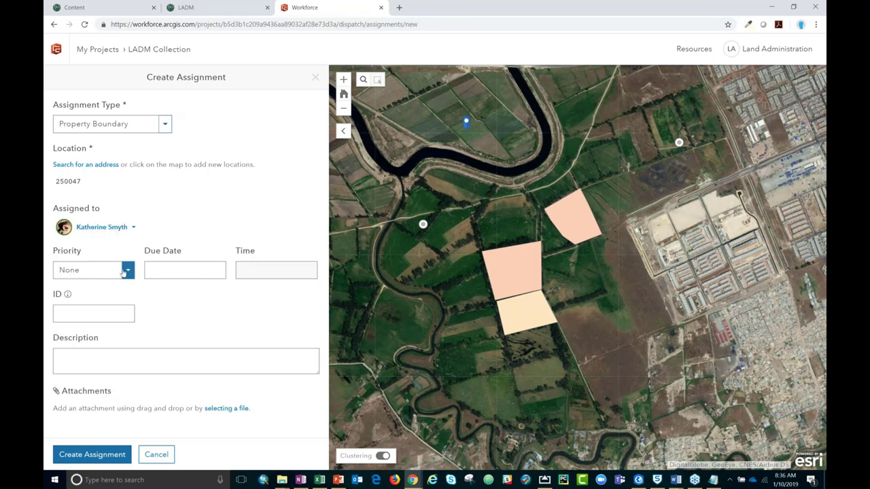
- Set priority High and due date January 11, 2019, then create the assignment
click(126, 271)
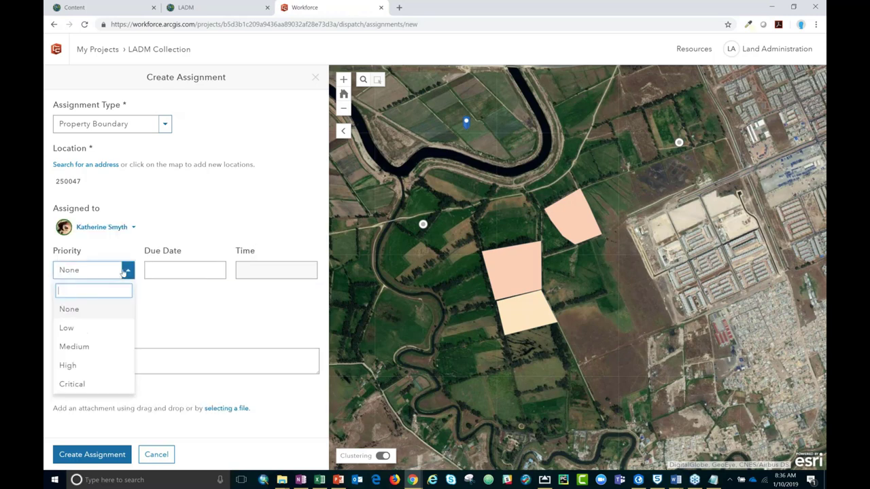
click(92, 366)
click(176, 271)
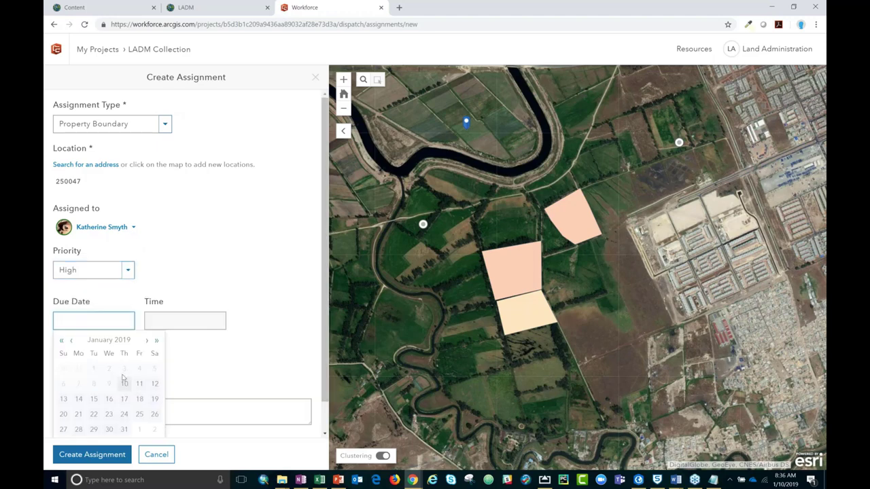
click(139, 383)
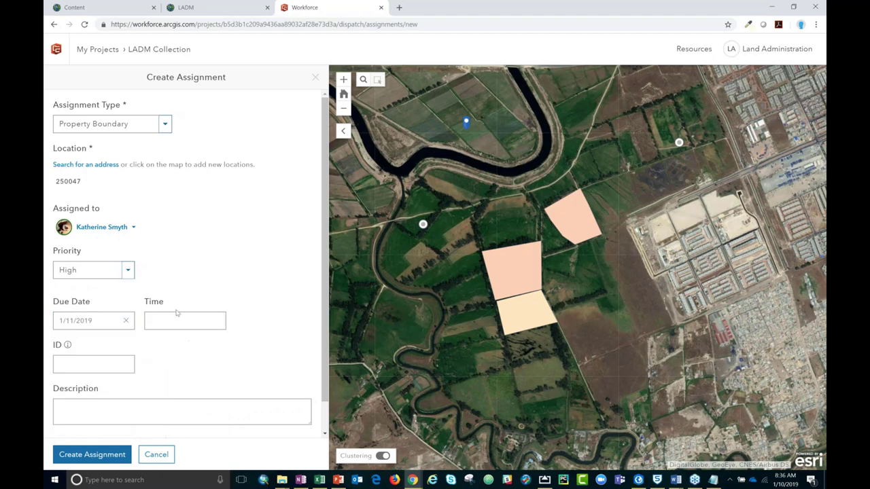
scroll(324, 286, down, 1)
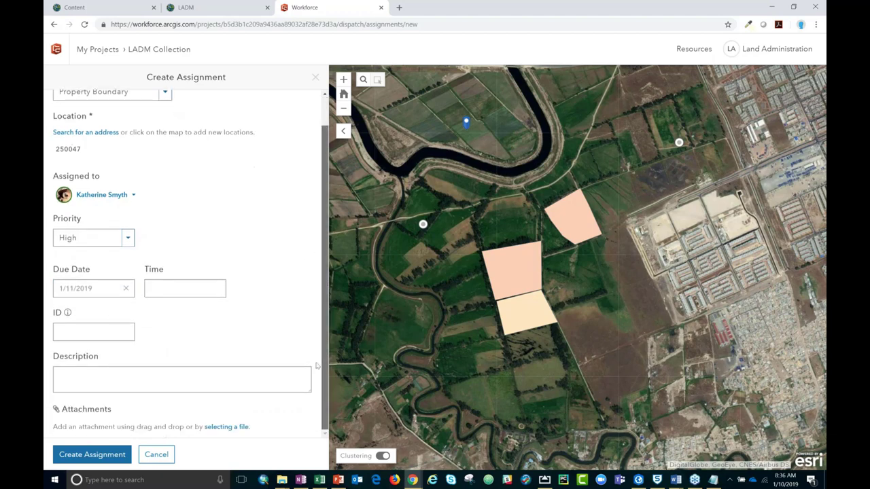
click(190, 375)
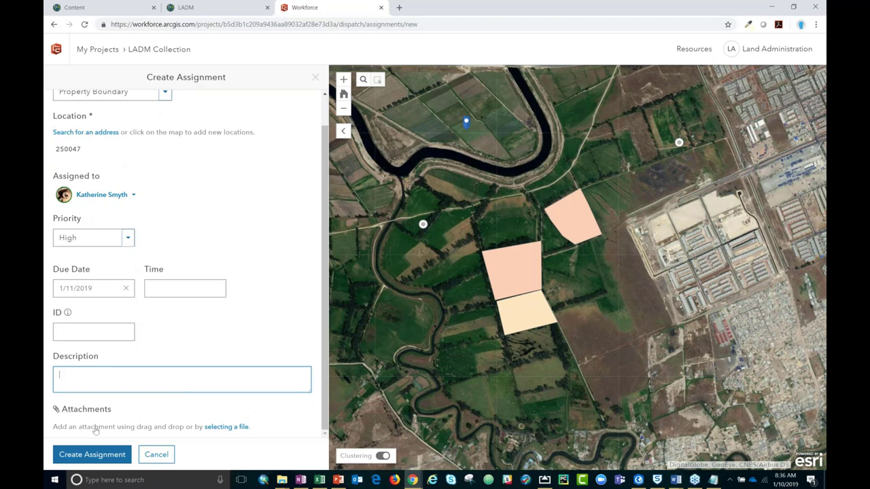
click(106, 456)
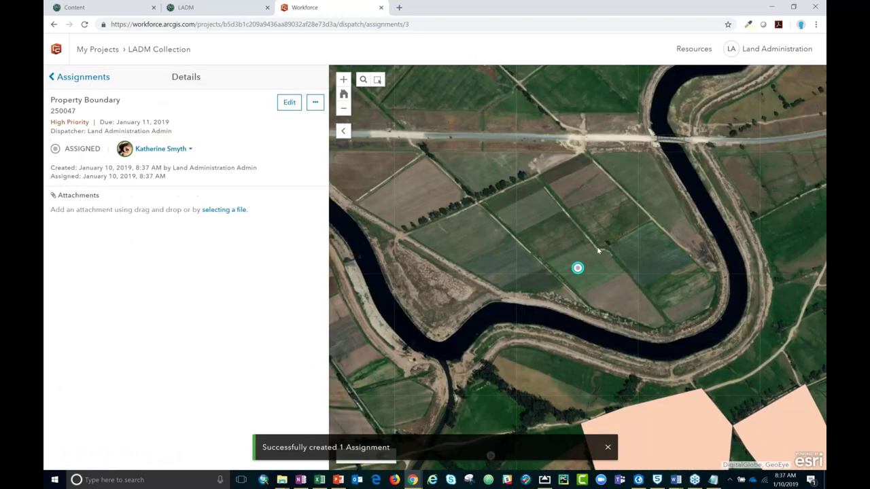
- Pan and zoom out around the new assignment, then bring up the mirrored phone screen
mouse_move(598, 252)
mouse_down()
mouse_move(552, 193)
mouse_move(546, 138)
mouse_up()
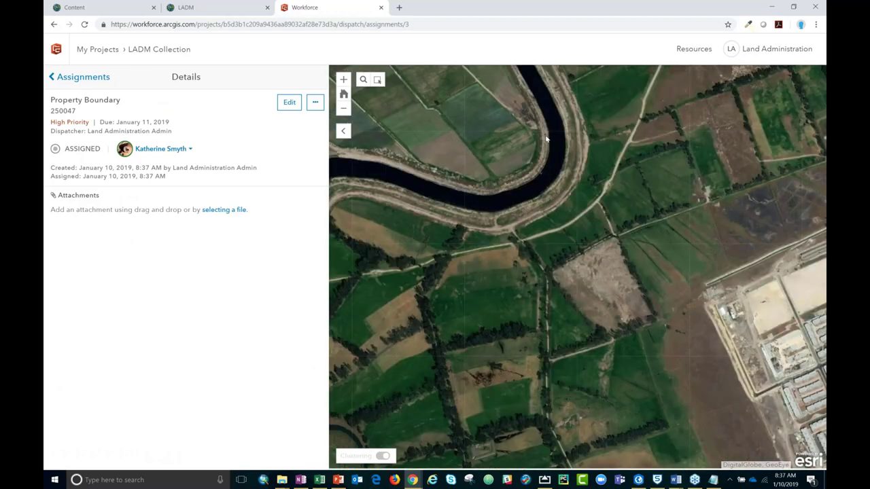
scroll(546, 139, down, 1)
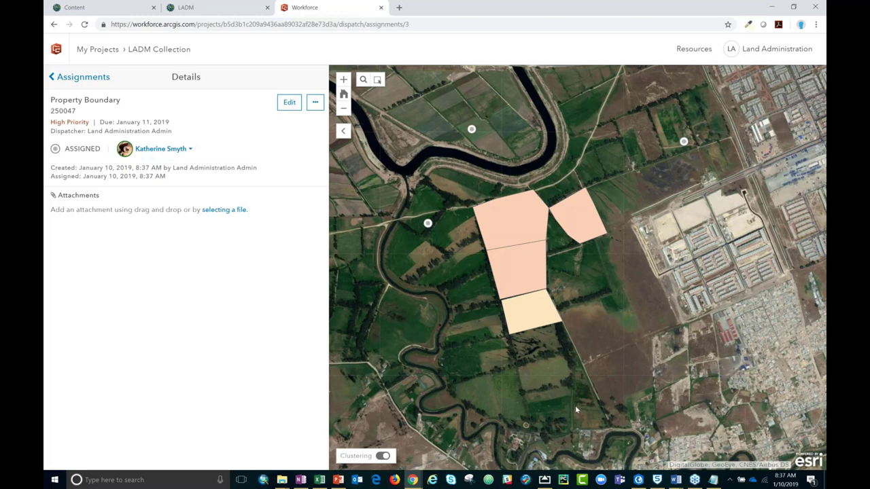
click(546, 480)
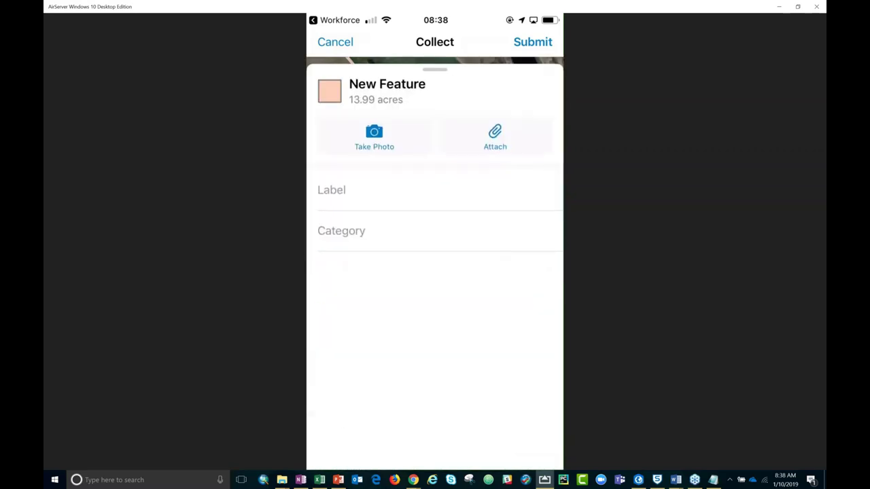
- Set the 13.99-acre parcel's Category to Agricultural and submit the feature
click(454, 231)
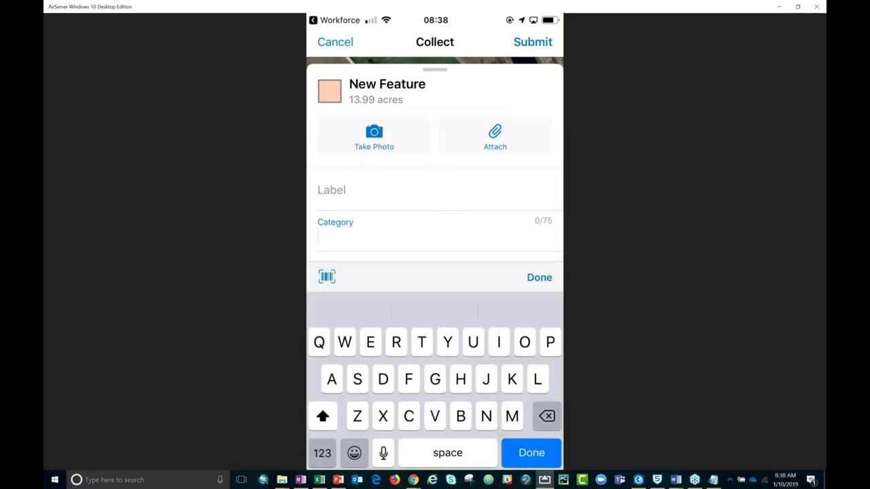
text(Ag)
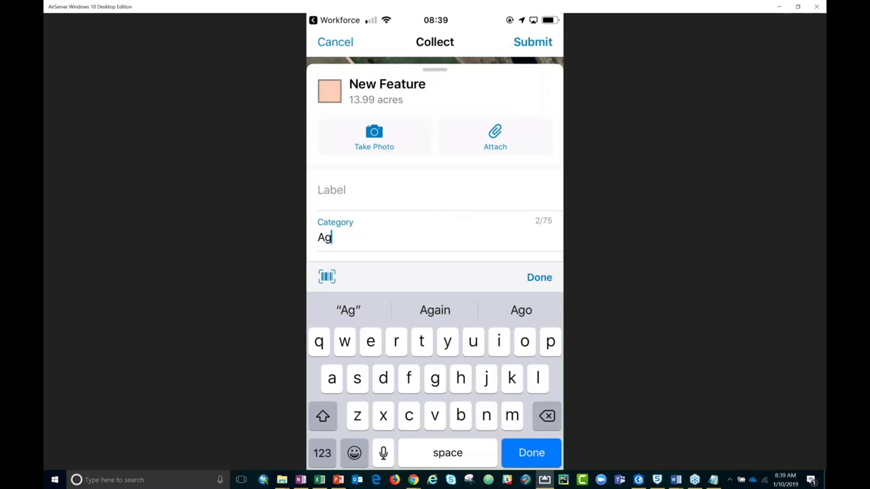
text(ricu)
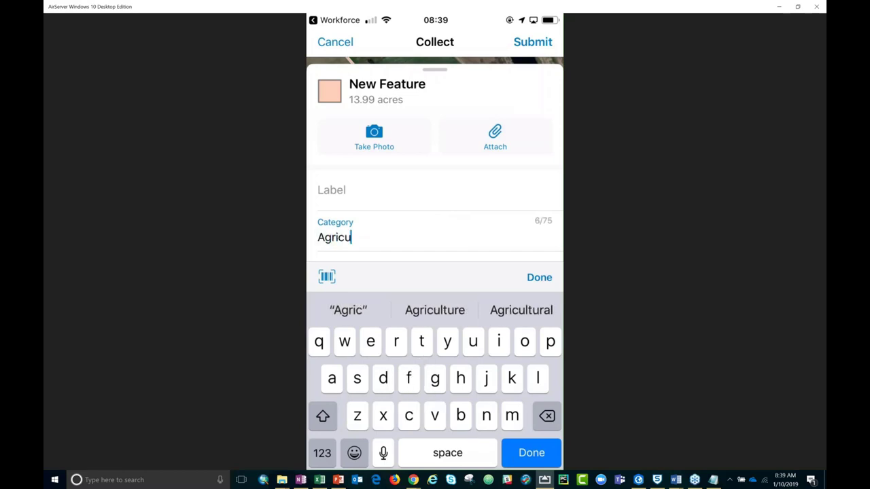
click(521, 310)
click(540, 278)
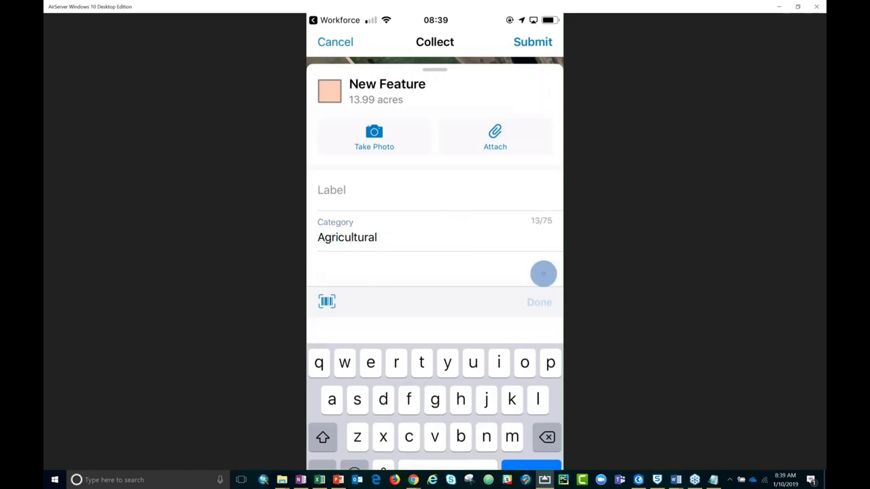
click(541, 41)
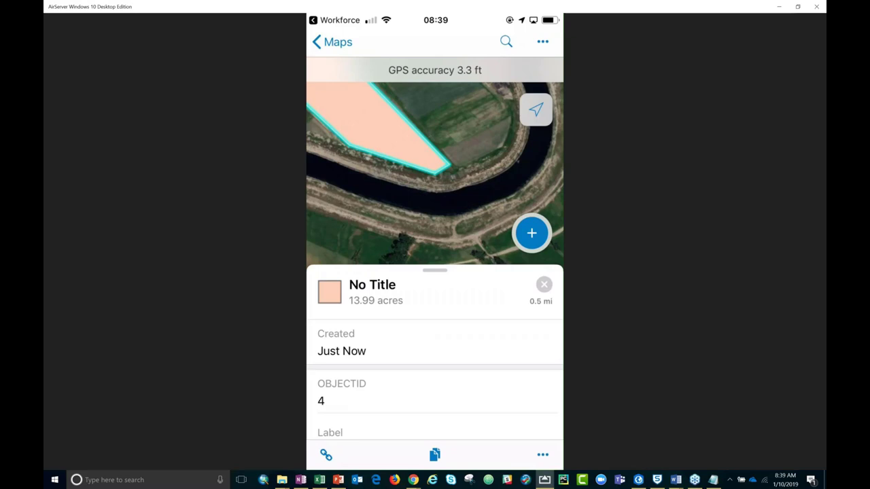
- Add and submit an Agricultural activity record under the parcel's LADM - Rights related records
click(490, 377)
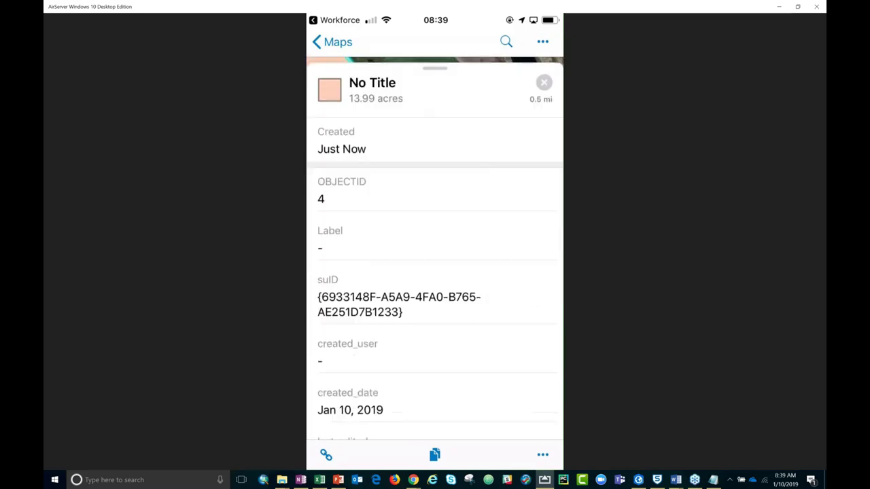
click(542, 455)
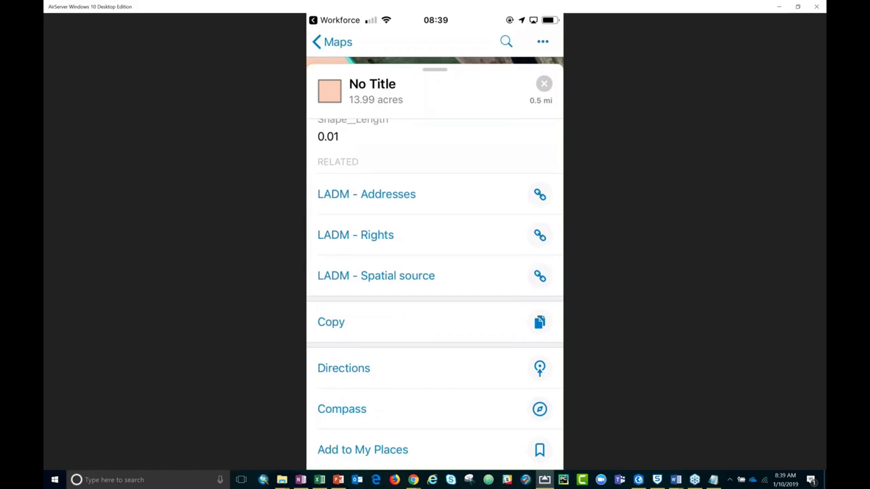
click(535, 237)
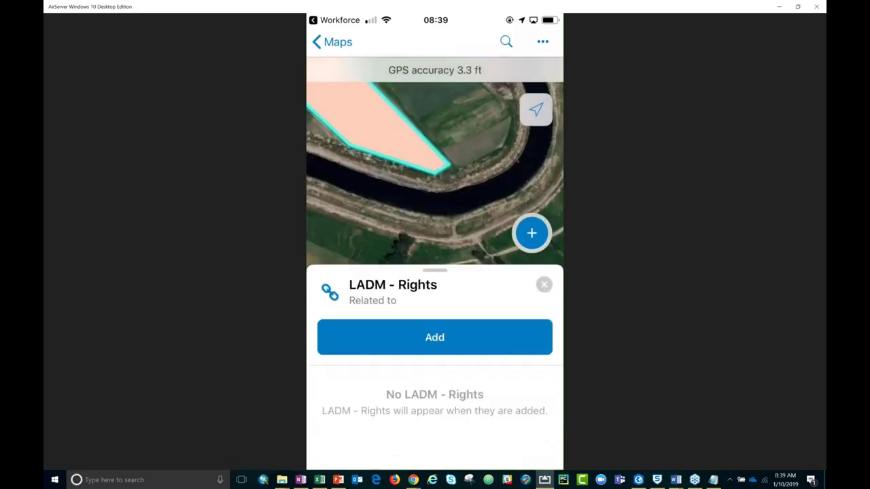
click(510, 342)
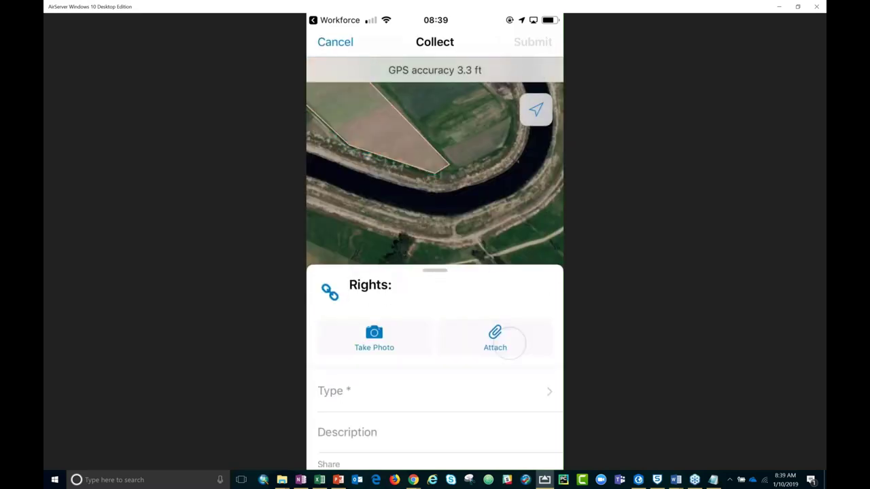
drag(485, 280, 485, 95)
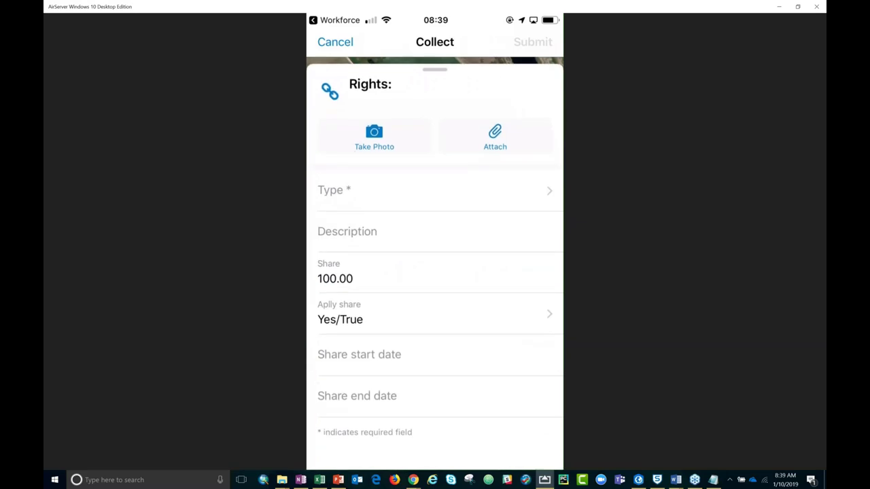
drag(519, 347, 528, 272)
click(435, 190)
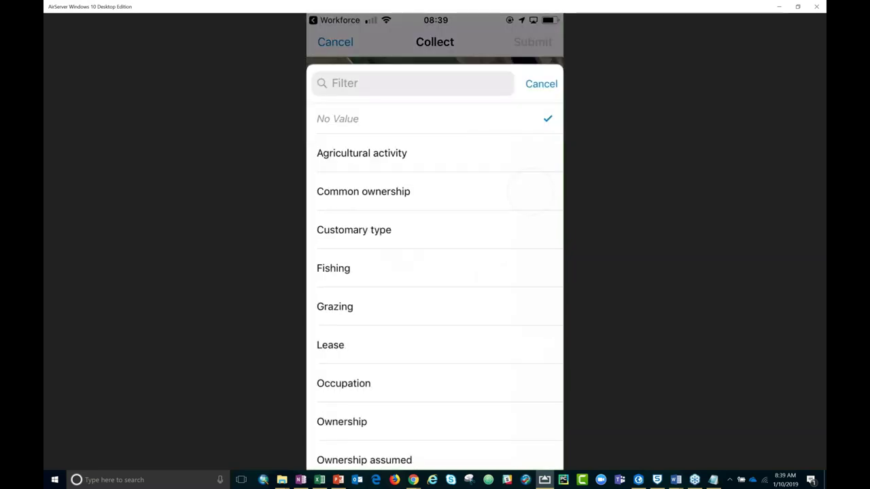
click(505, 154)
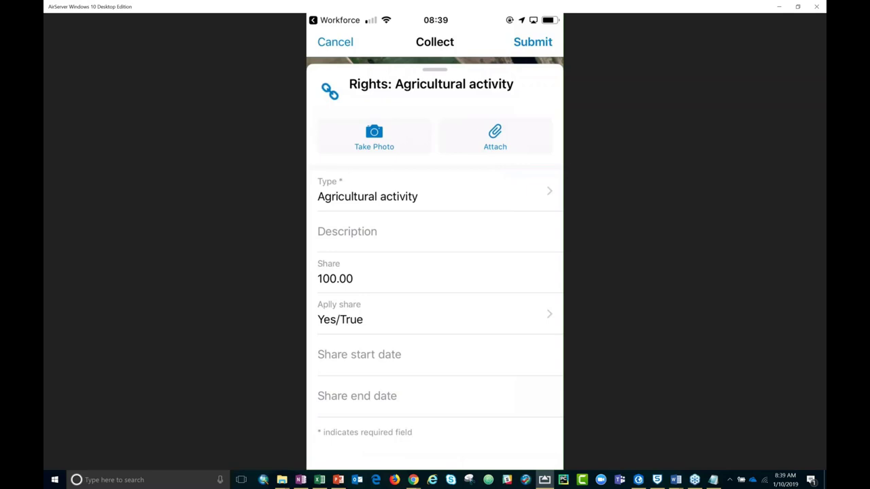
click(533, 41)
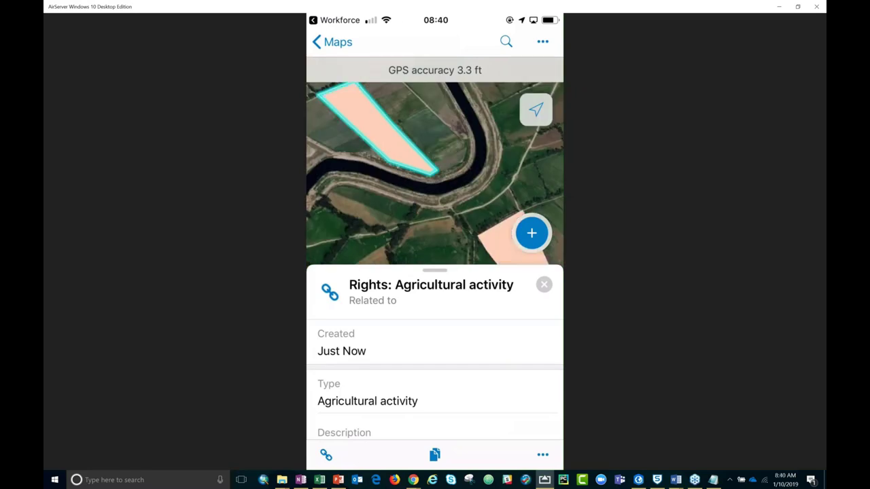
- Finish assignment 250047 in mobile Workforce, then view it completed on the Workforce web map
click(344, 19)
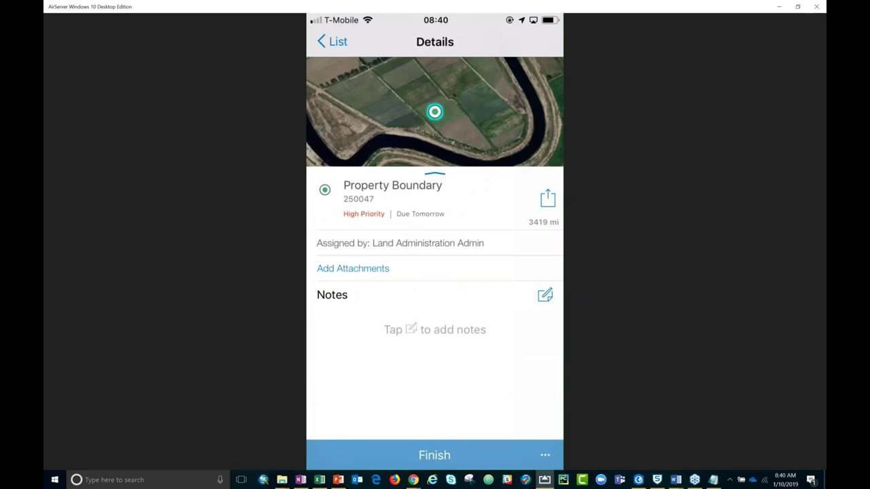
click(434, 456)
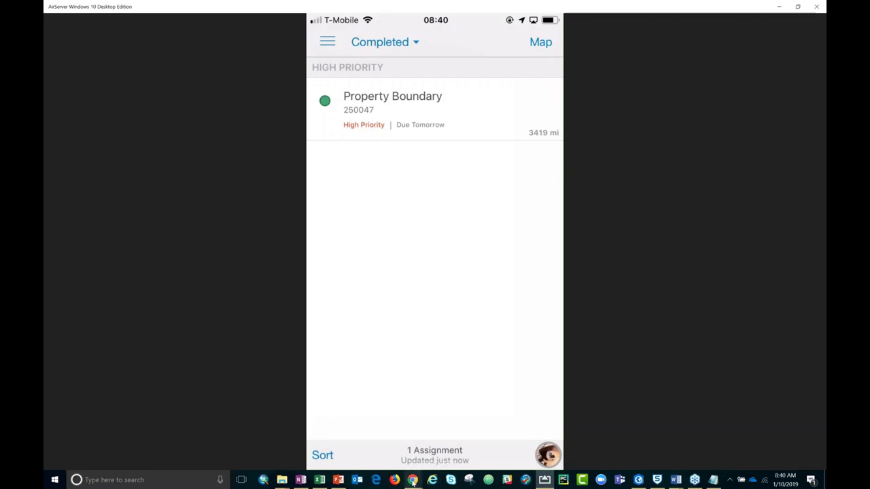
click(413, 480)
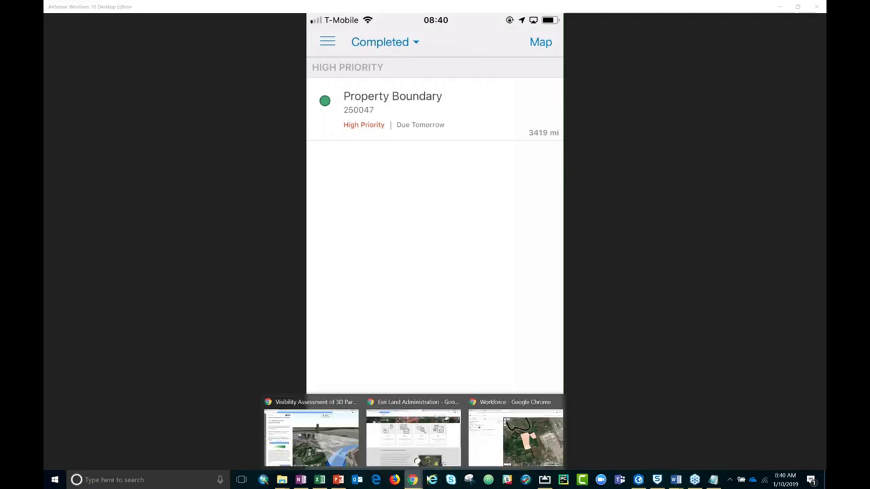
click(497, 444)
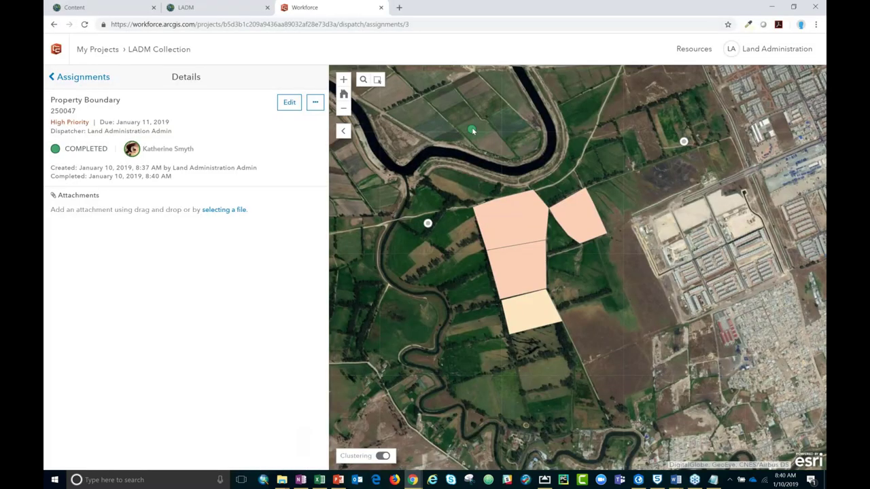